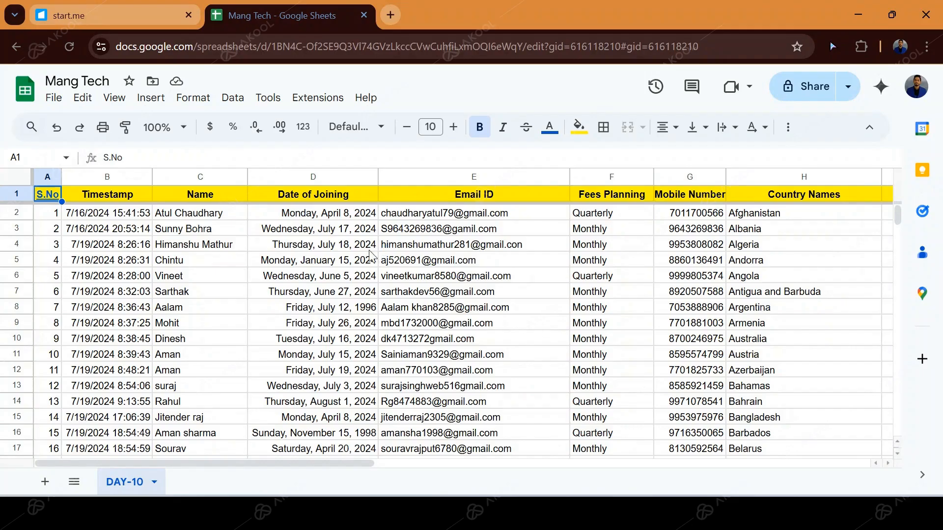
pyautogui.click(196, 102)
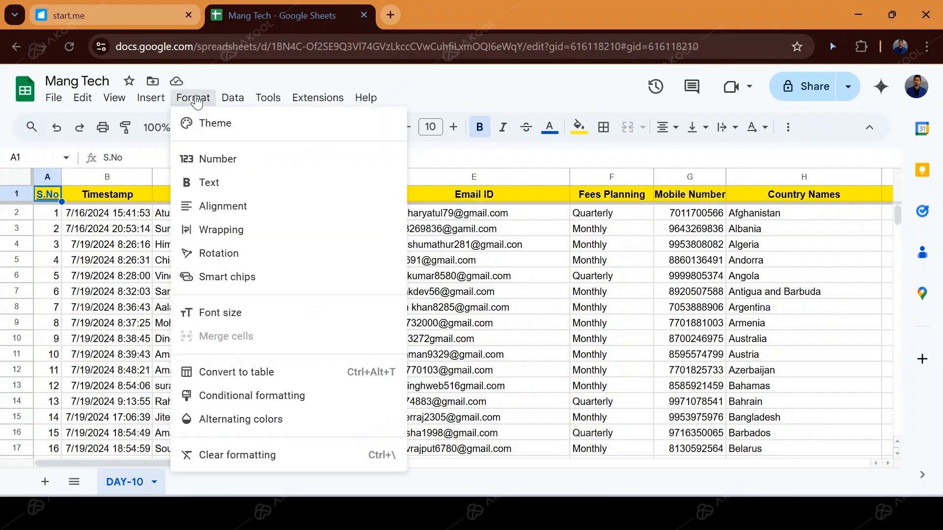
pyautogui.click(504, 338)
pyautogui.hotkey('ctrl', 'Up')
pyautogui.hotkey('ctrl', 'Left')
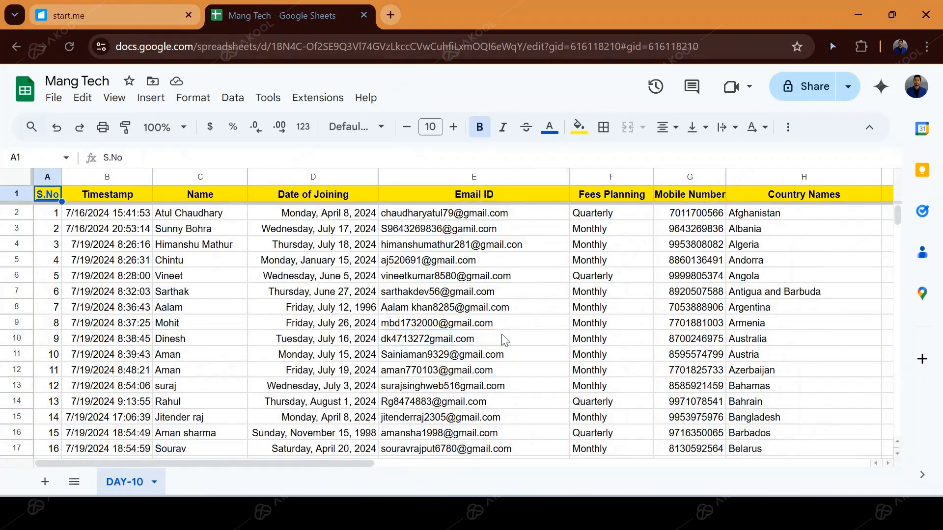
pyautogui.hotkey('ctrl', 'Right')
pyautogui.hotkey('ctrl', 'Left')
pyautogui.press('Right')
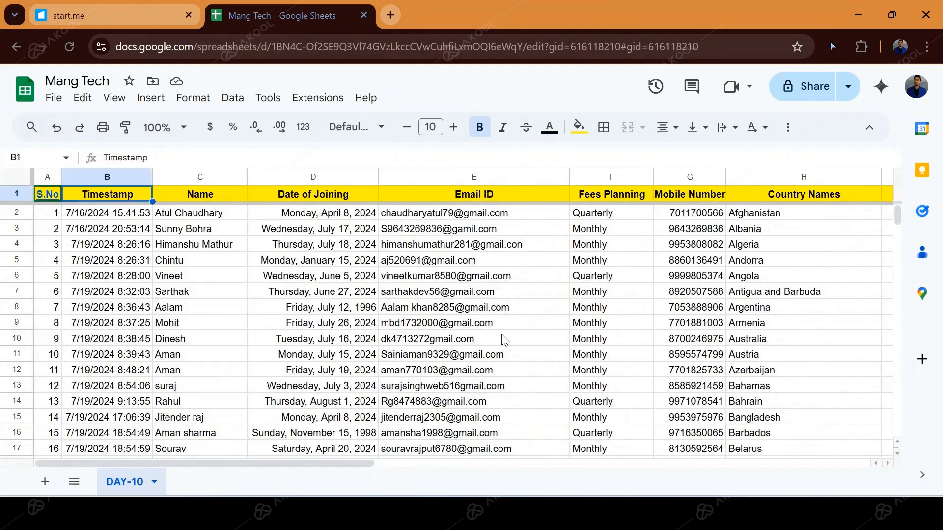
pyautogui.press('Left')
pyautogui.hotkey('ctrl', 'shift', 'Right')
pyautogui.press('Left')
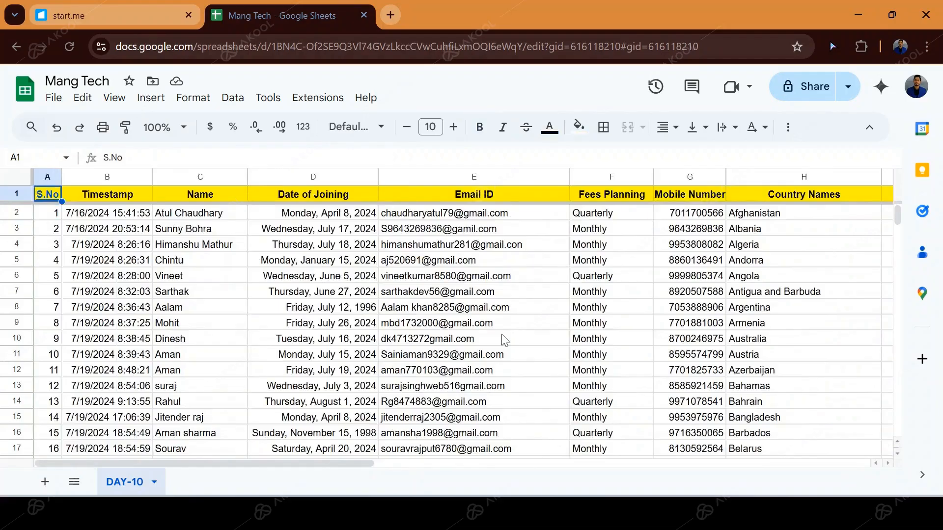
# - Look across the header row's columns, from Timestamp through Email ID to the Sales and percentage columns
pyautogui.press('Right')
pyautogui.press('Right')
pyautogui.press('Right')
pyautogui.press('Right')
pyautogui.press('Right')
pyautogui.press('Right')
pyautogui.press('Right')
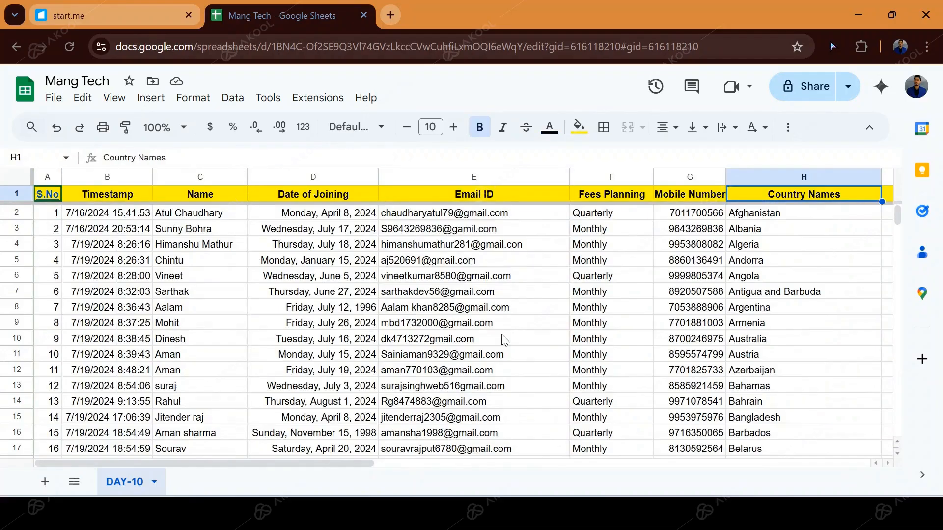
pyautogui.press('Left')
pyautogui.press('Left')
pyautogui.press('Left')
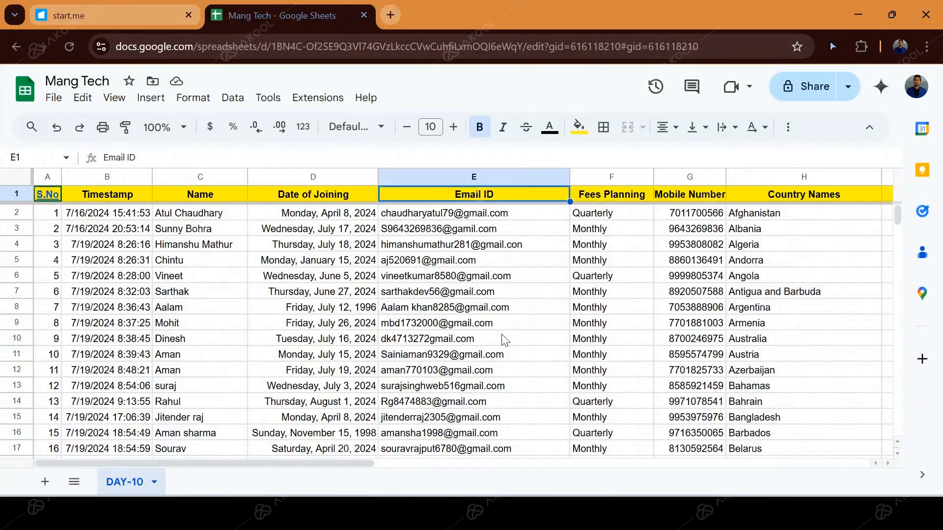
pyautogui.press('Right')
pyautogui.press('Right')
pyautogui.press('Right')
pyautogui.press('Right')
pyautogui.press('Right')
pyautogui.press('Right')
pyautogui.press('Right')
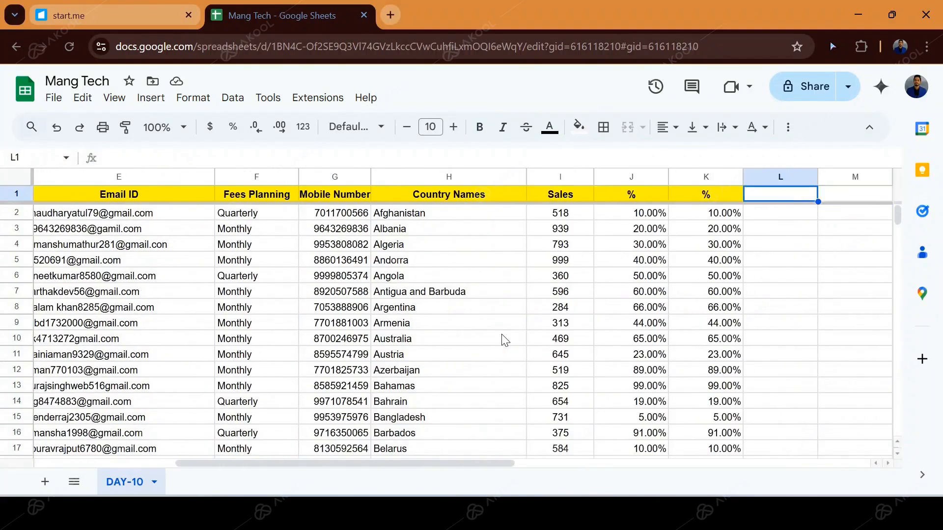
pyautogui.press('Left')
pyautogui.press('Left')
pyautogui.press('Left')
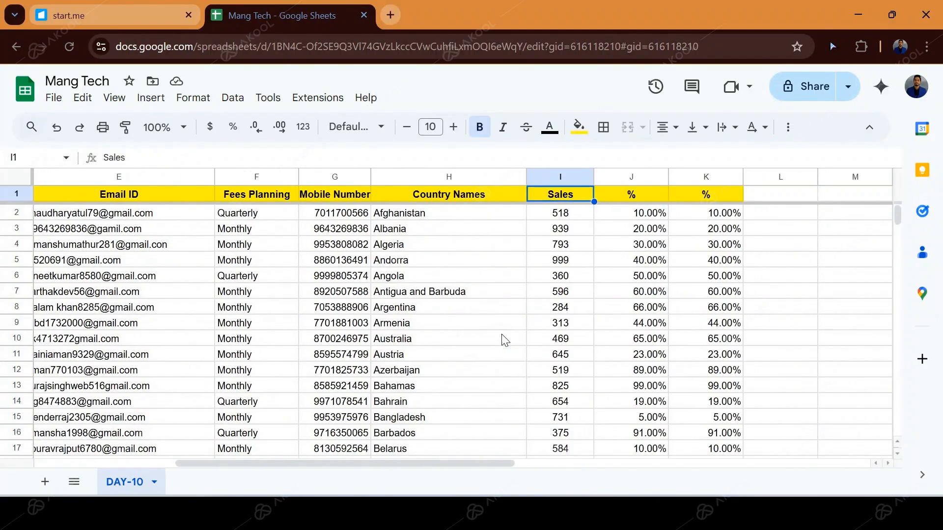
pyautogui.press('Home')
pyautogui.press('Right')
pyautogui.press('End')
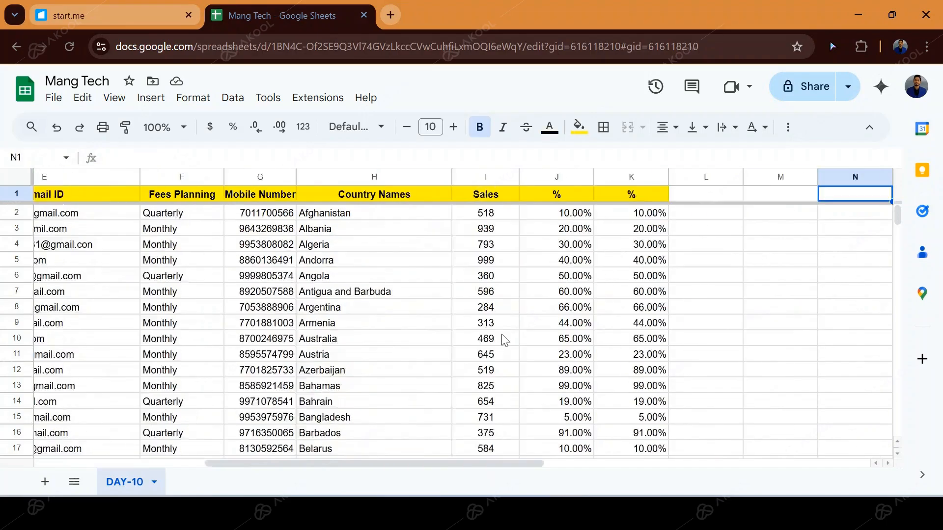
pyautogui.press('Right')
# - Select the entire Sales column and open conditional formatting for it
pyautogui.press('Left')
pyautogui.press('Left')
pyautogui.press('Left')
pyautogui.press('Left')
pyautogui.press('Left')
pyautogui.press('Left')
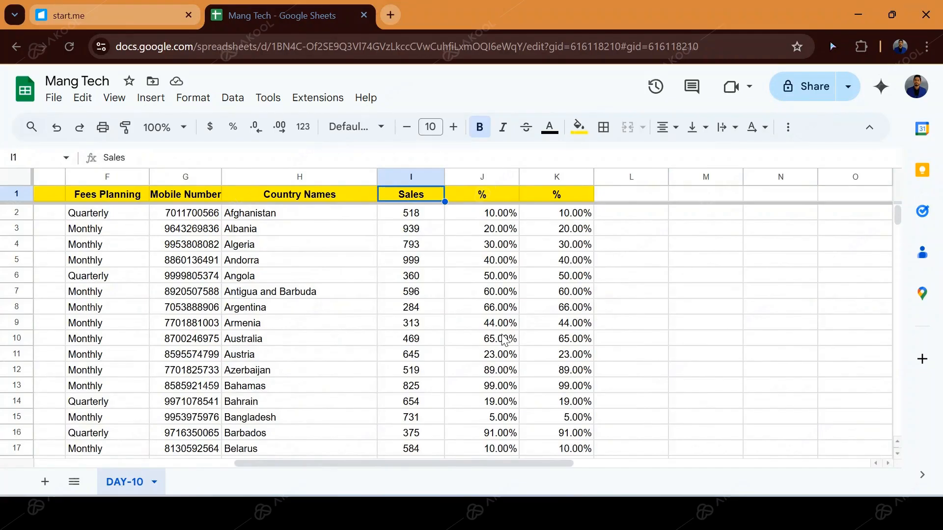
pyautogui.press('Down')
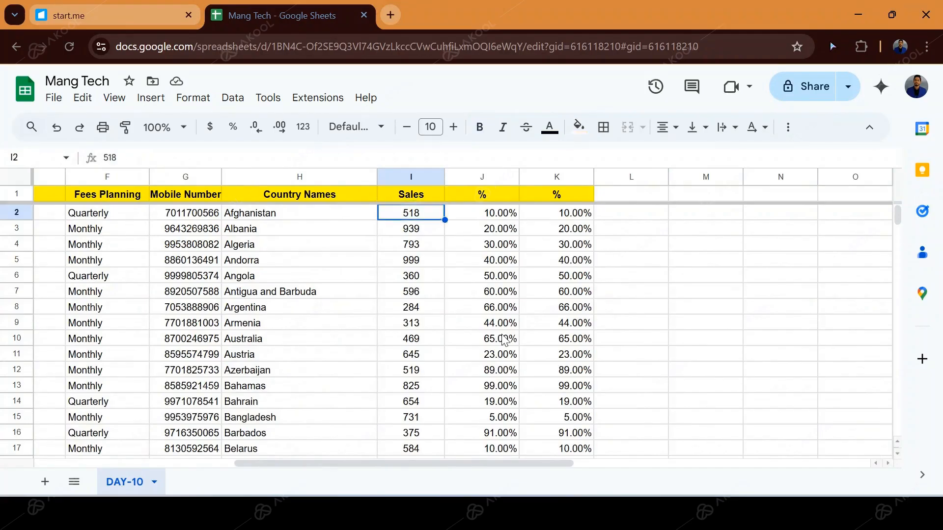
pyautogui.hotkey('ctrl', 'space')
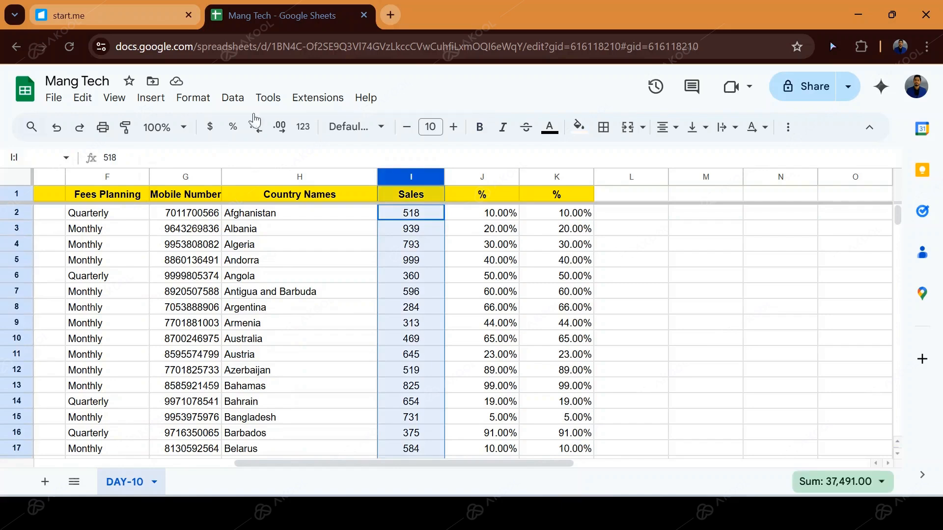
pyautogui.click(185, 100)
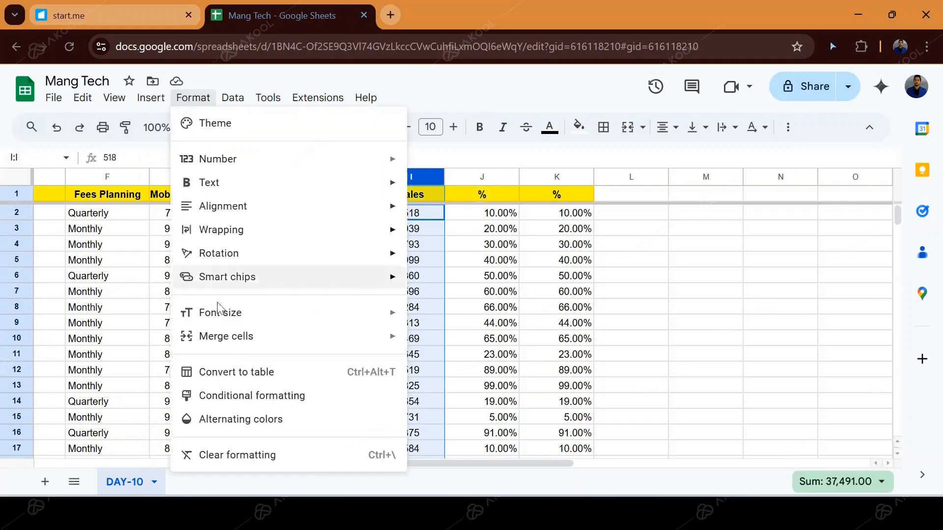
pyautogui.click(251, 395)
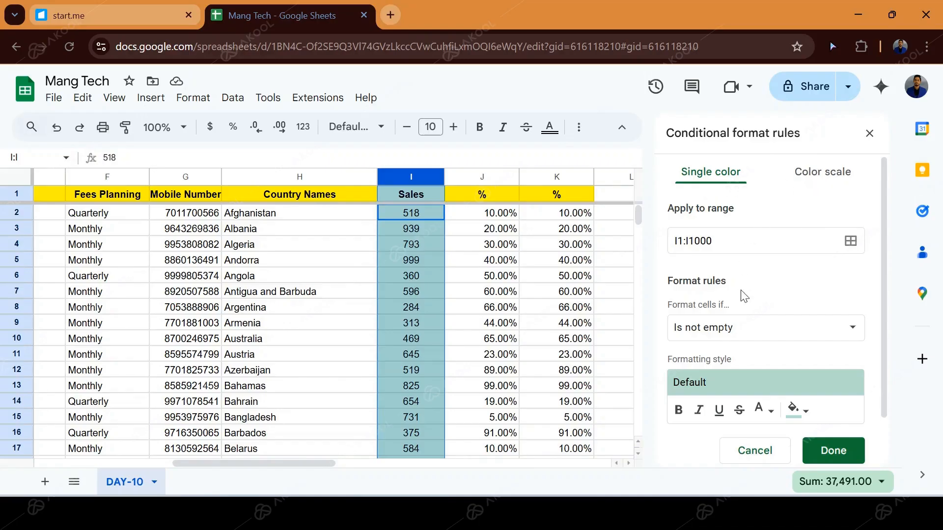
# - Switch the formatting rule to a color scale and check the shading down the Sales column
pyautogui.scroll(-1, 744, 296)
pyautogui.scroll(1, 744, 296)
pyautogui.click(814, 185)
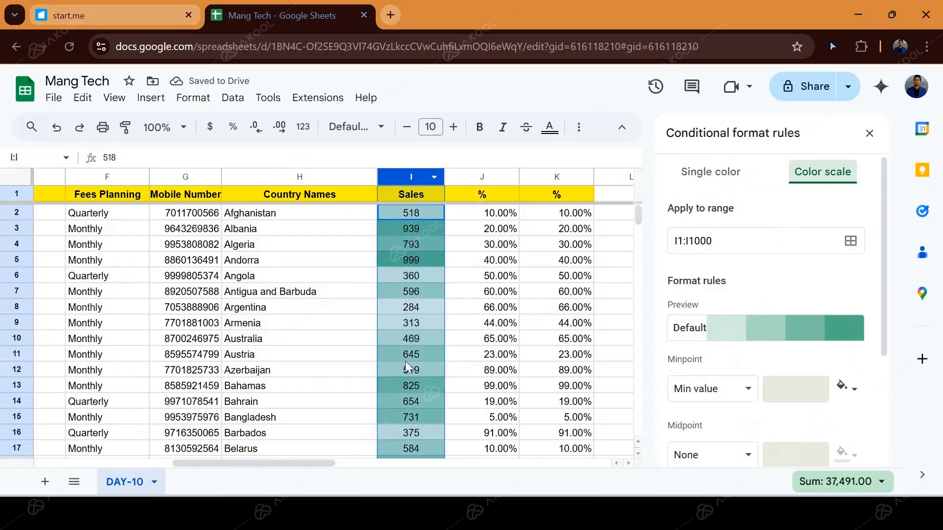
pyautogui.scroll(-3, 409, 416)
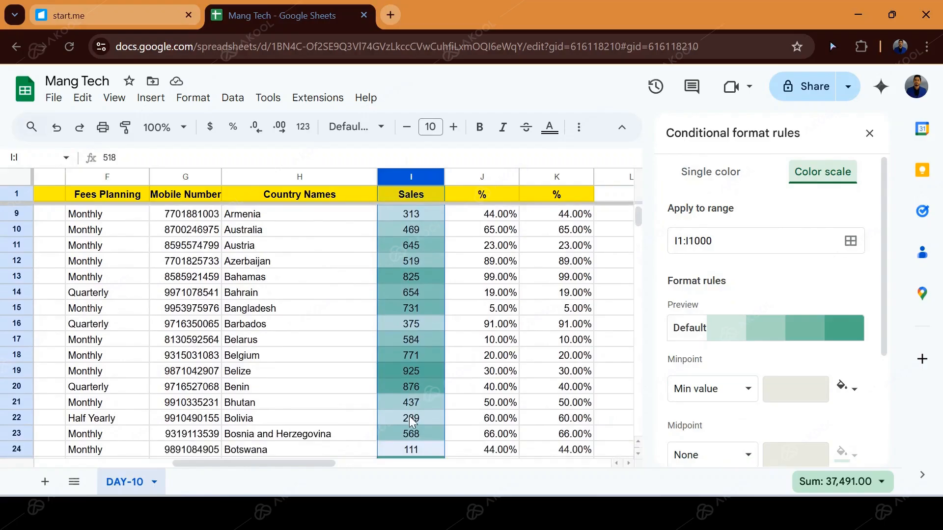
pyautogui.scroll(-5, 409, 418)
pyautogui.scroll(8, 411, 420)
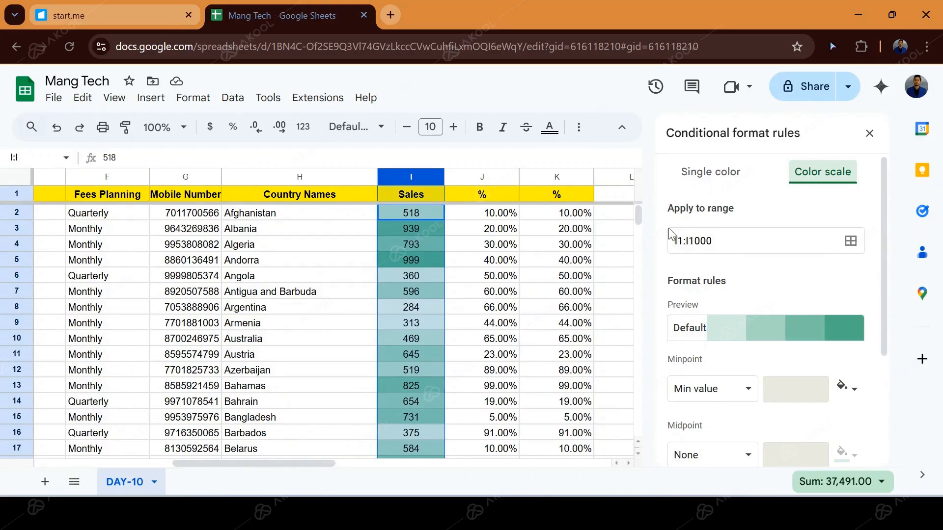
# - Set the color scale's range to the open-ended I1:I and check the shading down the column
pyautogui.click(851, 243)
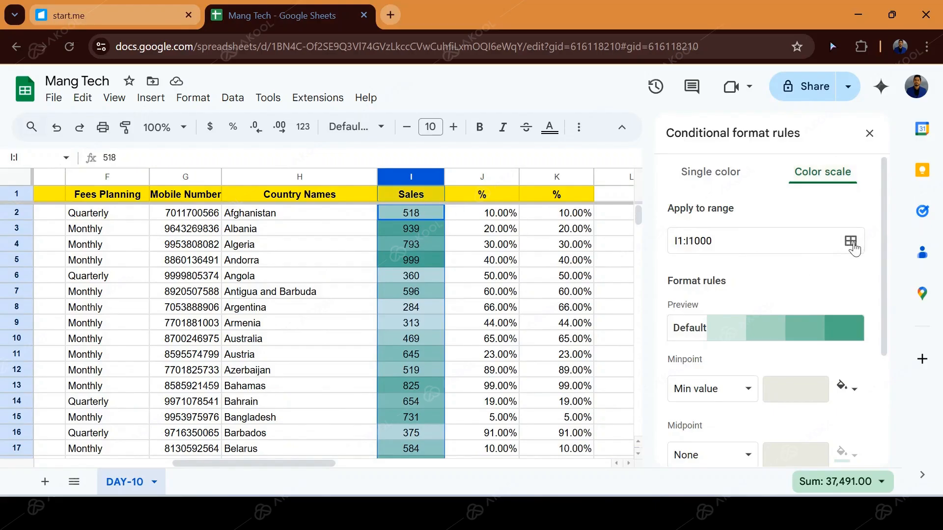
pyautogui.click(410, 265)
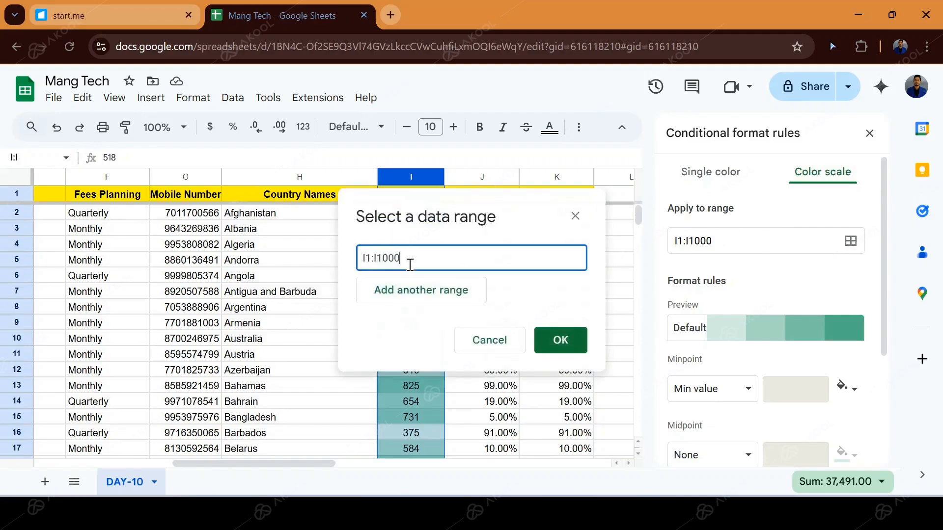
pyautogui.press('BackSpace')
pyautogui.press('BackSpace')
pyautogui.press('BackSpace')
pyautogui.press('BackSpace')
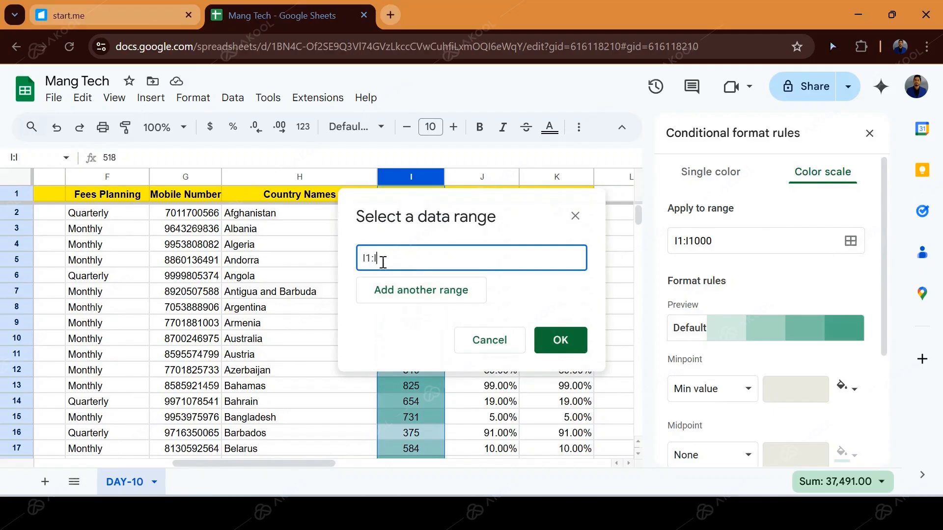
pyautogui.click(559, 341)
pyautogui.scroll(-20, 387, 375)
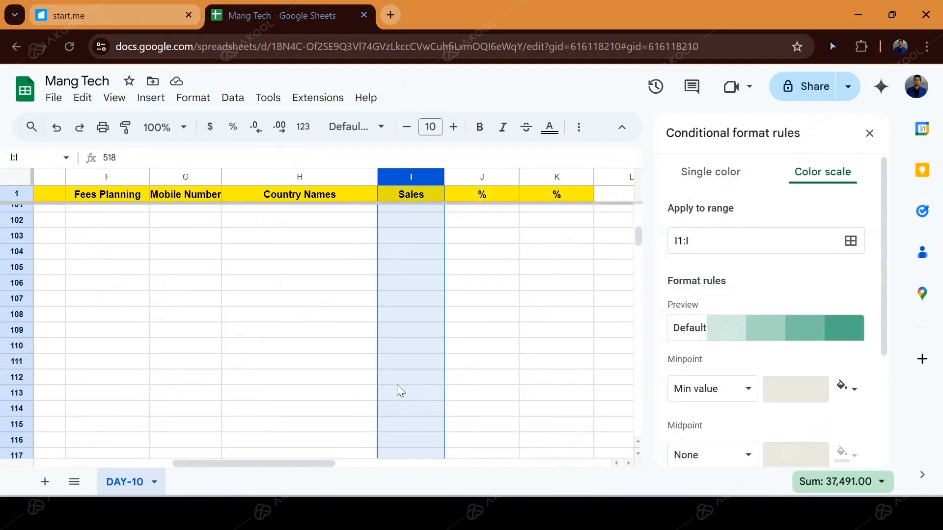
pyautogui.scroll(20, 397, 391)
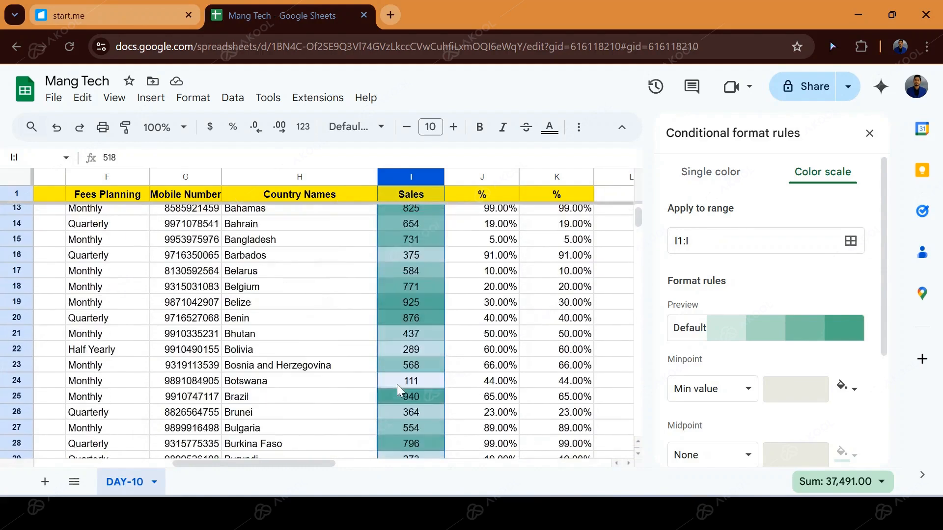
pyautogui.scroll(2, 396, 385)
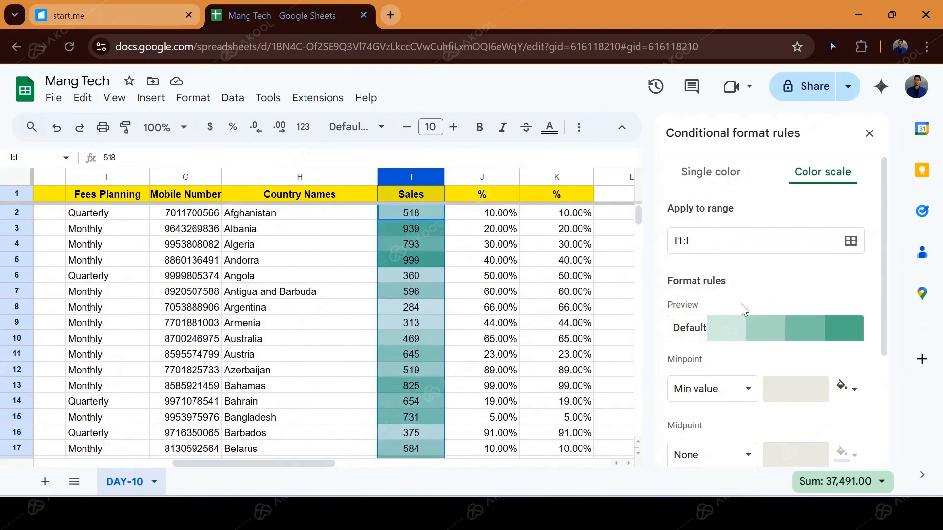
# - Set the color scale's minpoint to a light pink and its maxpoint to a darker pink
pyautogui.scroll(-2, 738, 314)
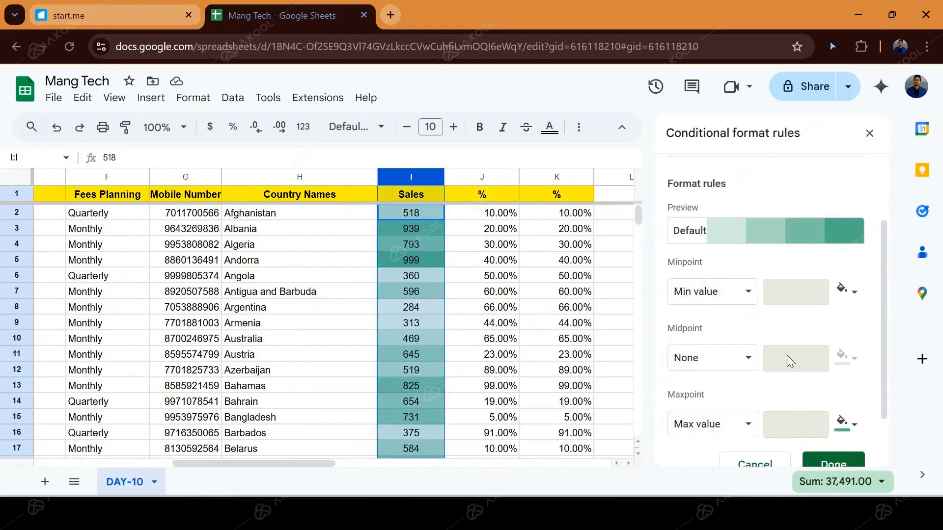
pyautogui.click(749, 297)
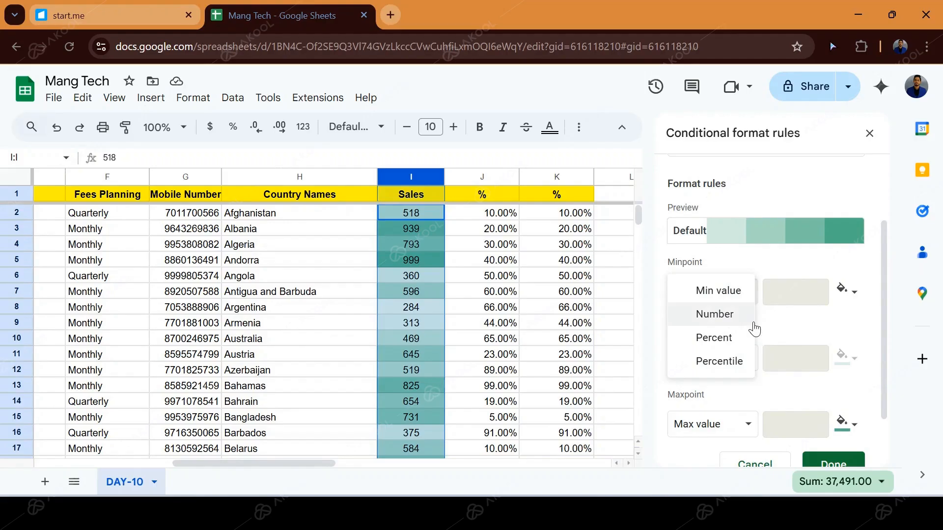
pyautogui.click(798, 333)
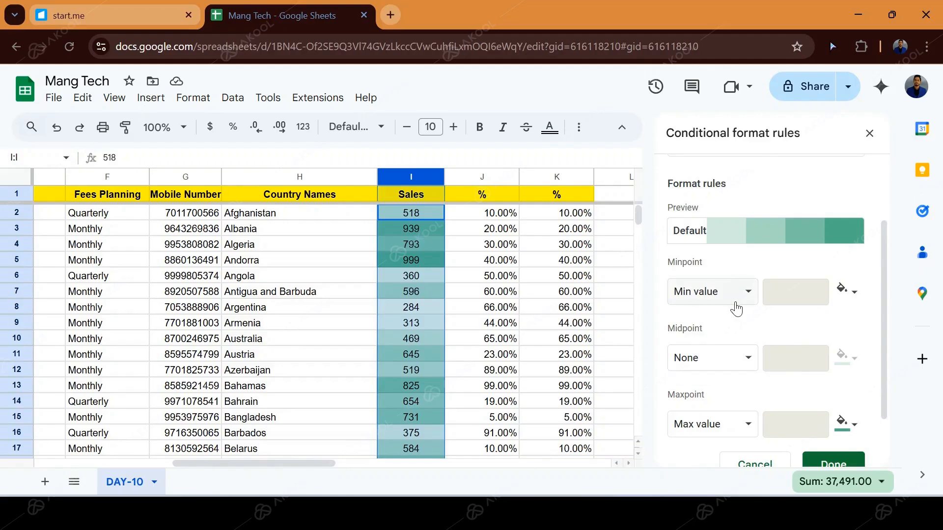
pyautogui.click(854, 294)
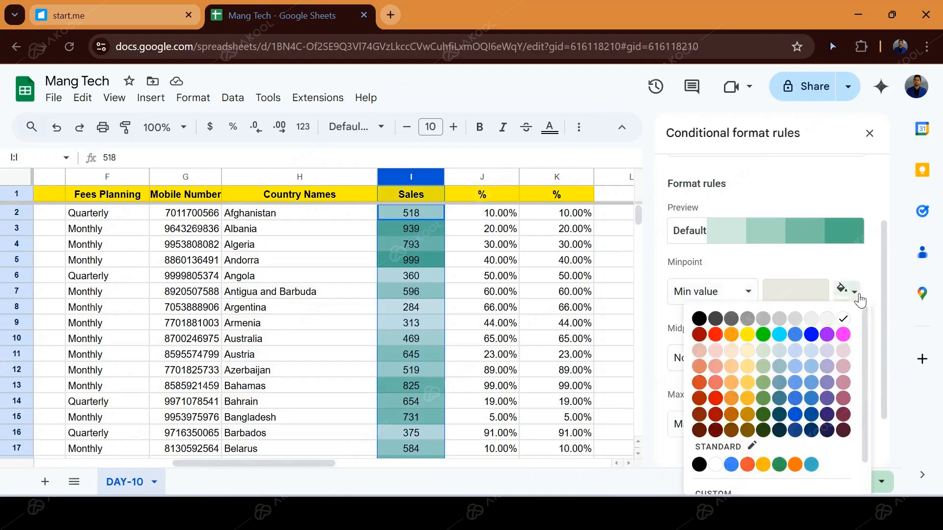
pyautogui.click(844, 364)
pyautogui.click(851, 425)
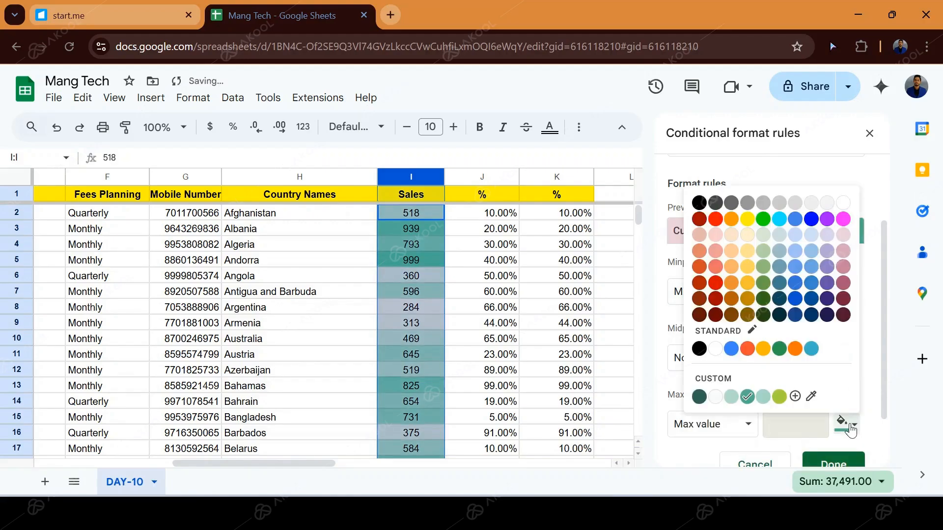
pyautogui.click(843, 267)
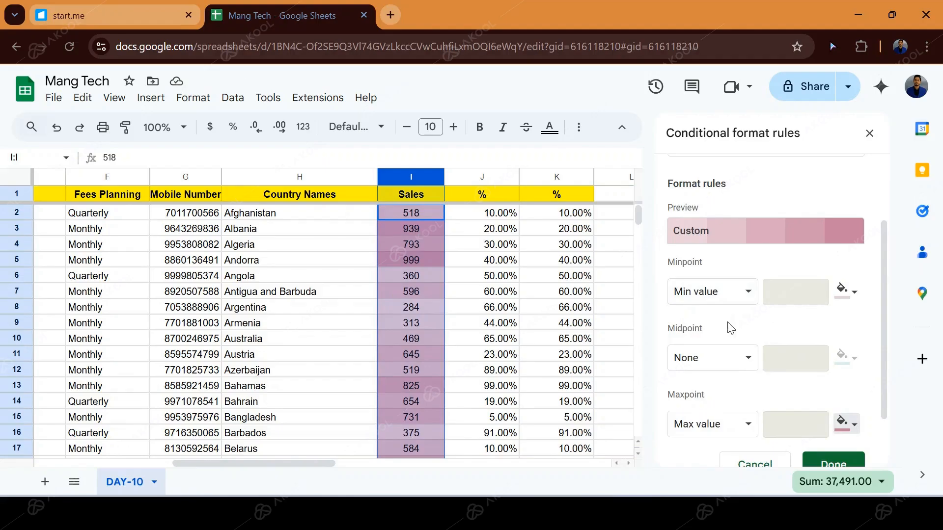
# - Set the value type of the color scale's minpoint, midpoint and maxpoint to Number
pyautogui.click(722, 370)
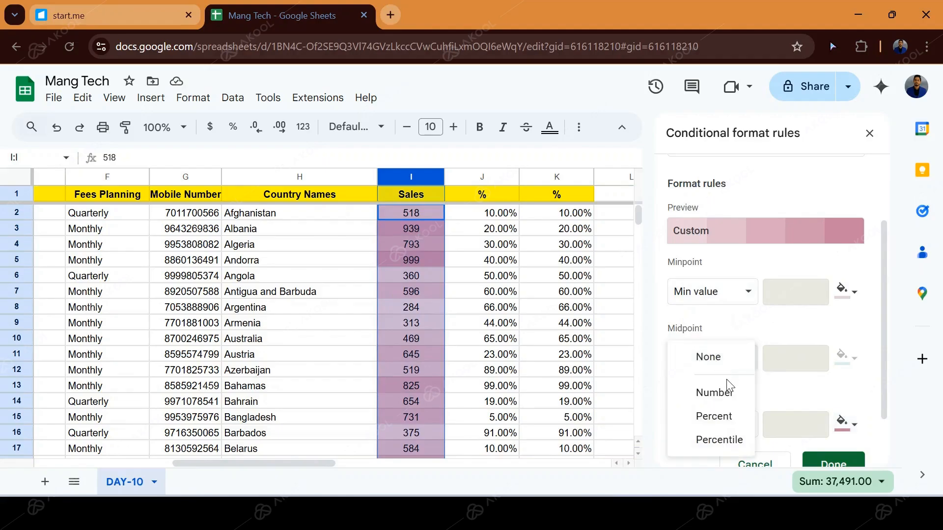
pyautogui.click(786, 390)
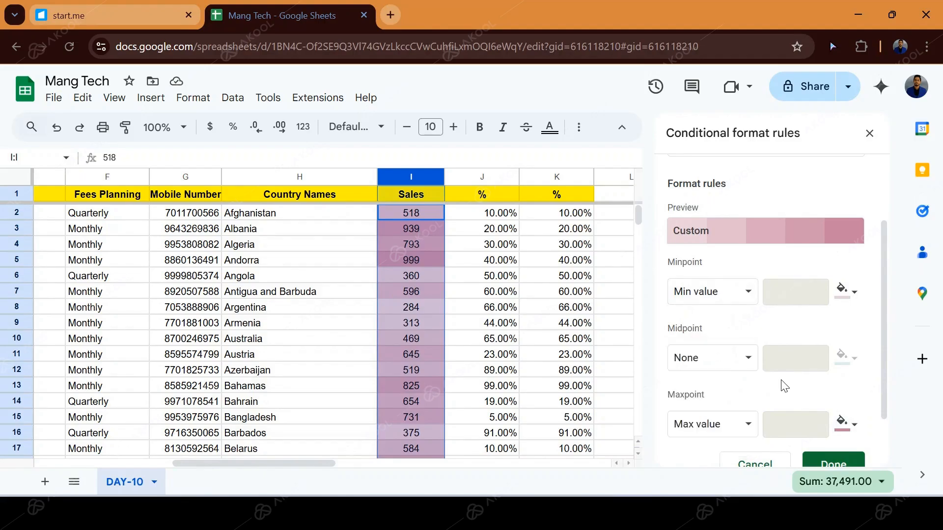
pyautogui.click(746, 293)
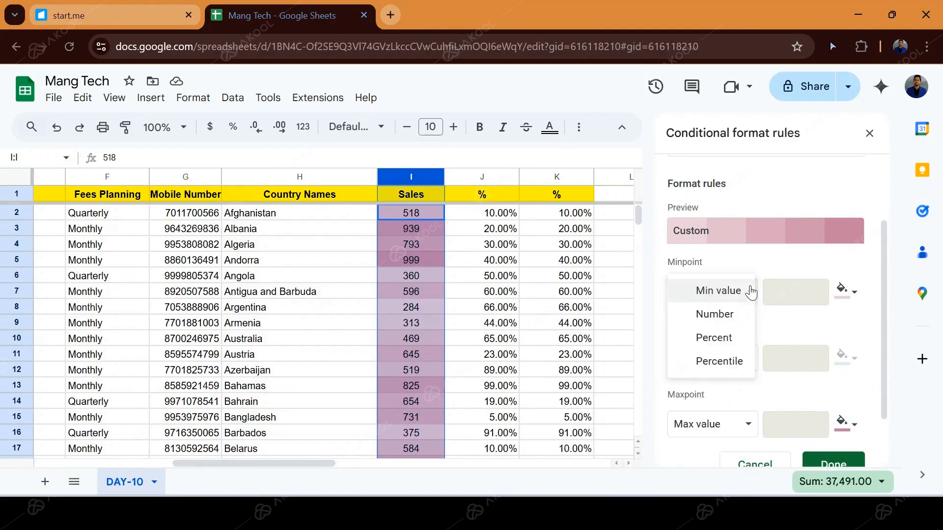
pyautogui.click(724, 314)
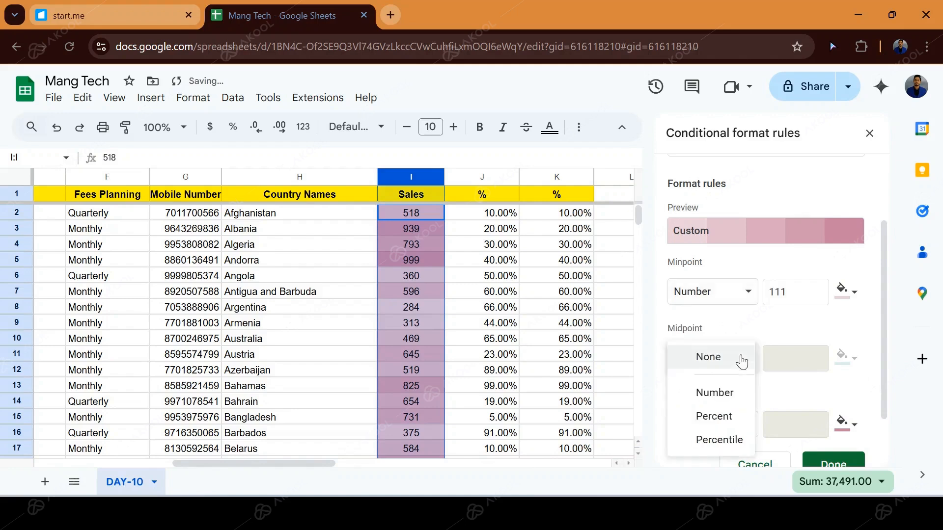
pyautogui.click(722, 393)
pyautogui.click(742, 425)
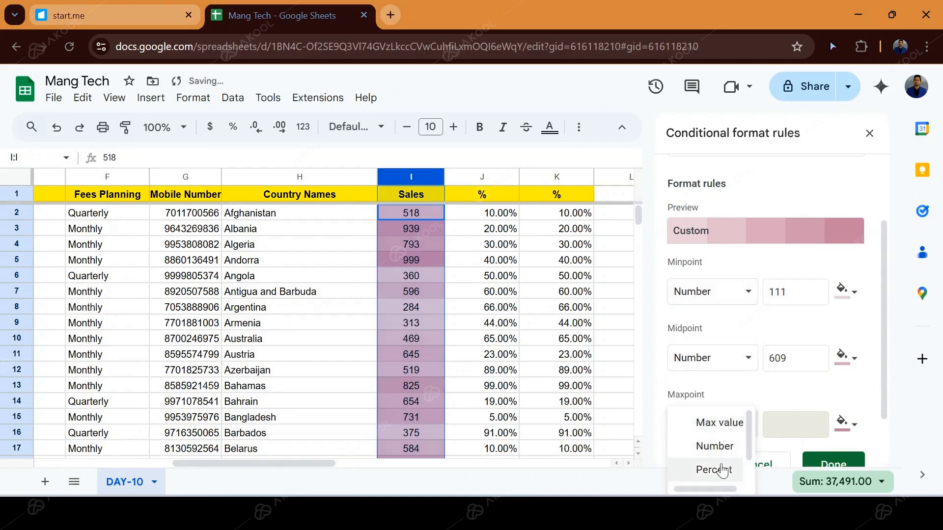
pyautogui.click(714, 447)
pyautogui.click(746, 372)
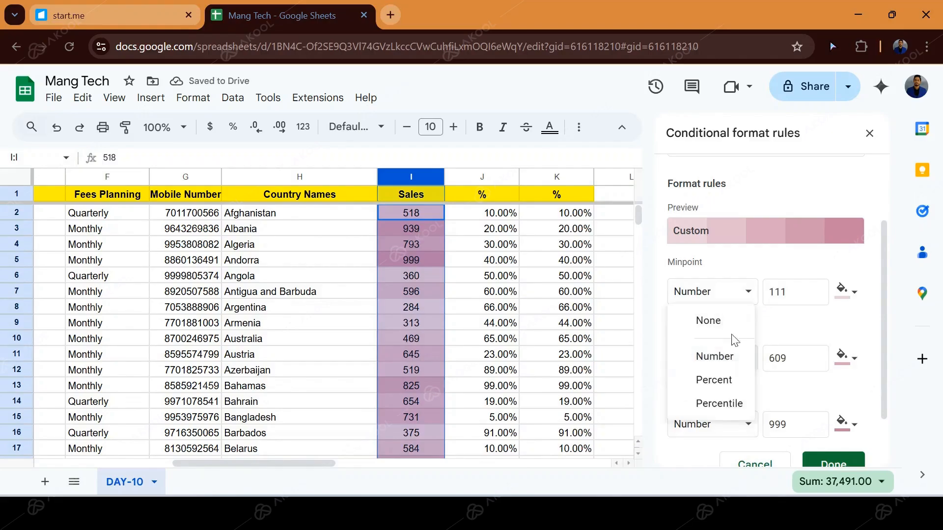
# - Set the color scale's minpoint value to 10 and its midpoint value to 500
pyautogui.click(815, 402)
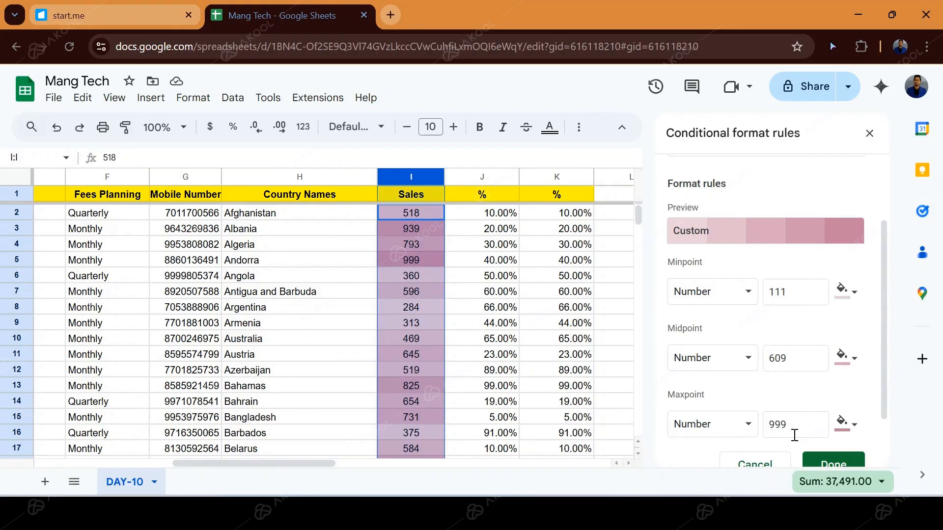
pyautogui.scroll(-2, 795, 435)
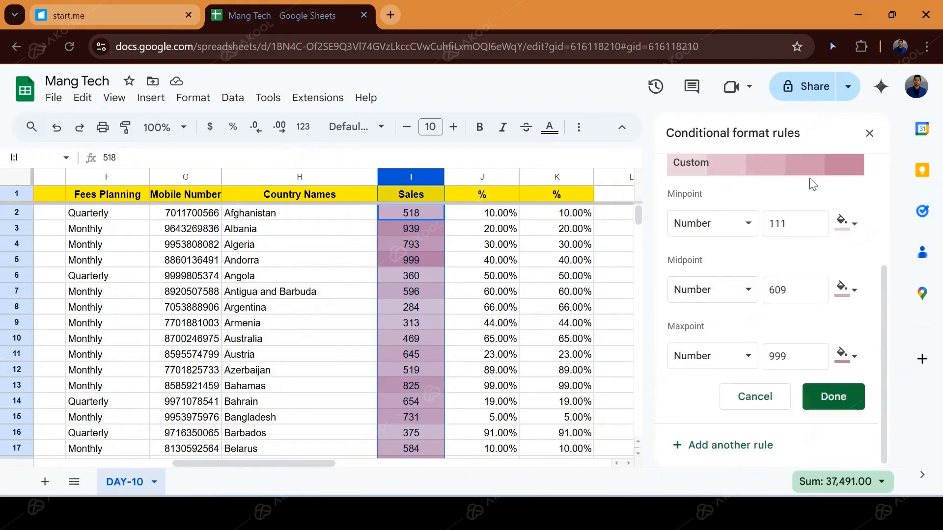
pyautogui.scroll(2, 812, 184)
pyautogui.scroll(-1, 813, 184)
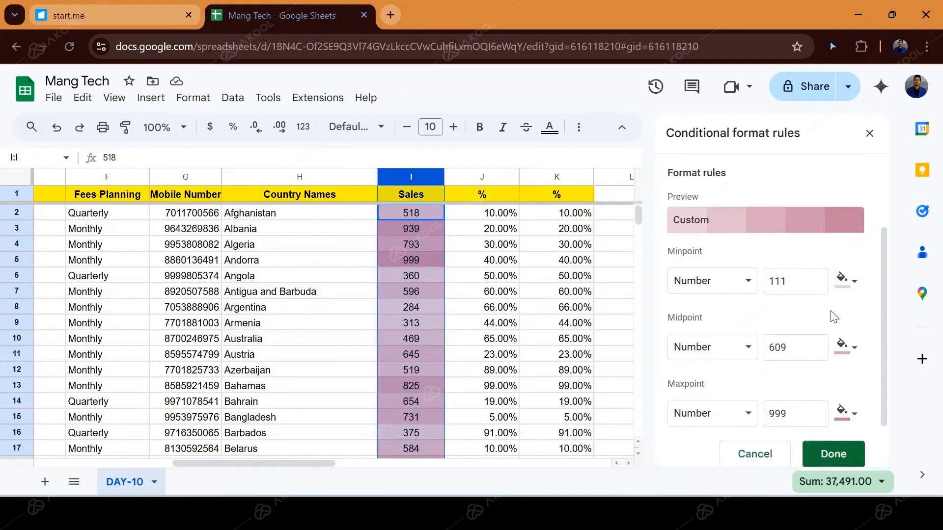
pyautogui.click(801, 282)
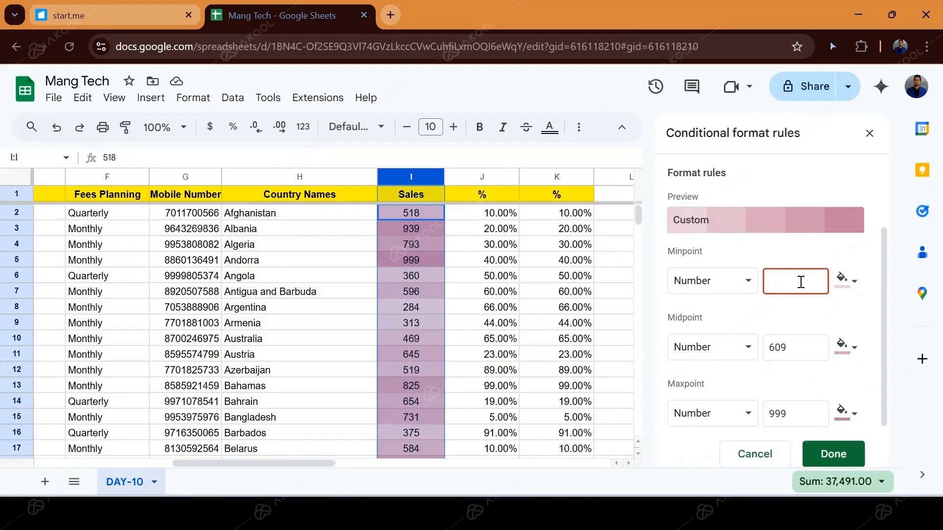
pyautogui.write('0')
pyautogui.click(809, 350)
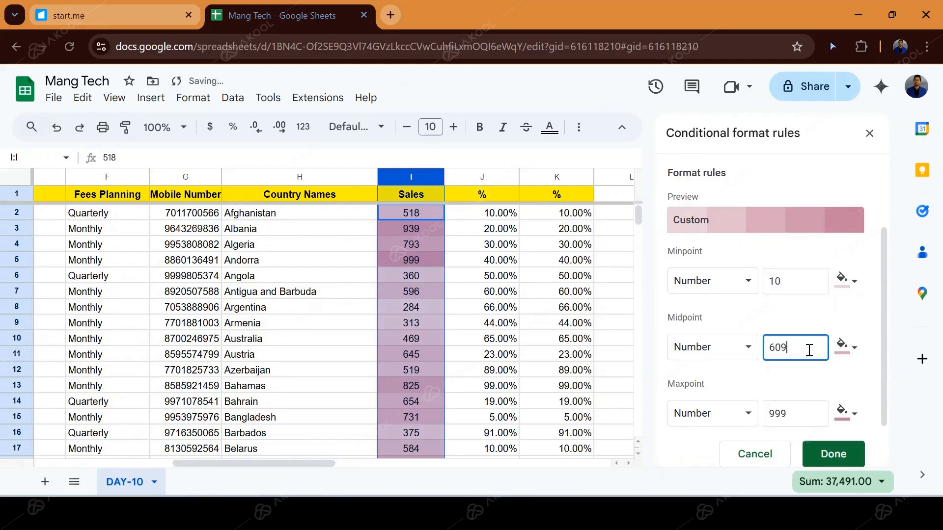
pyautogui.press('BackSpace')
pyautogui.press('BackSpace')
pyautogui.write('500')
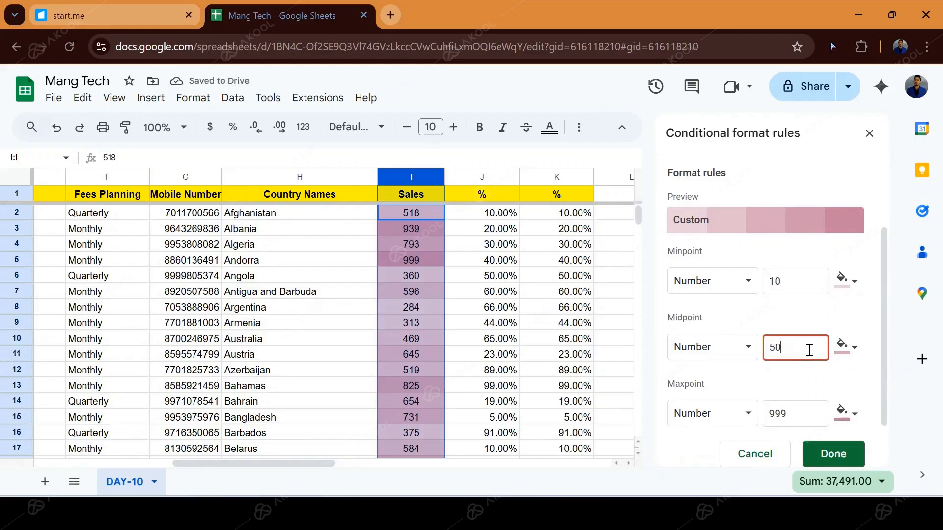
pyautogui.click(805, 414)
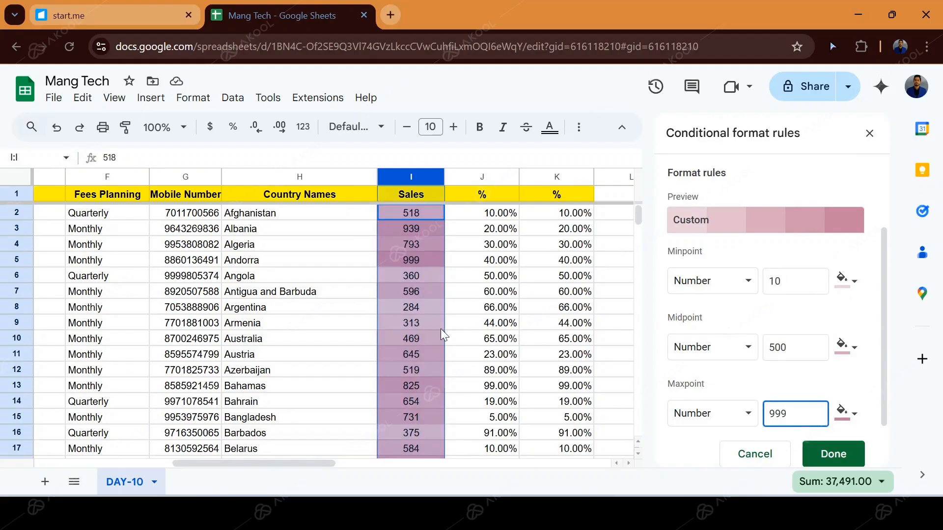
# - Color the scale's minpoint orange, its midpoint light green and its maxpoint light blue
pyautogui.scroll(-5, 440, 329)
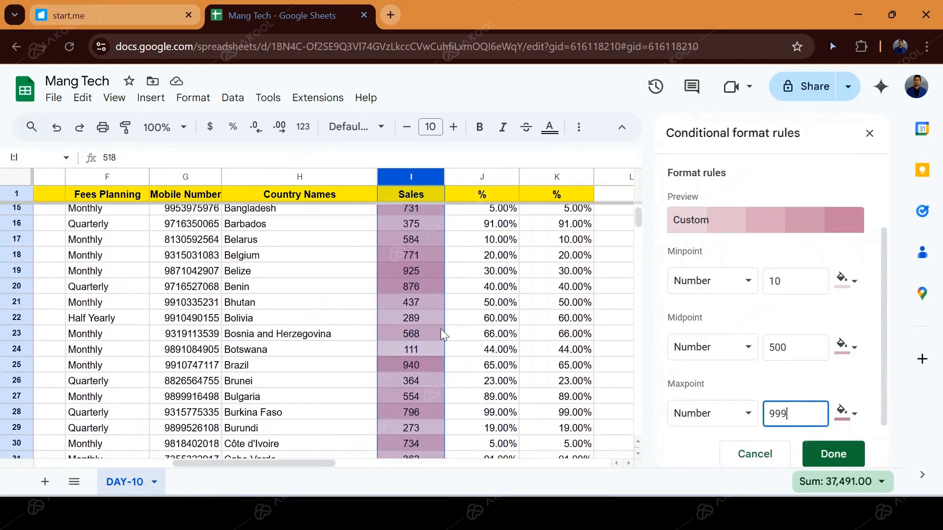
pyautogui.click(853, 283)
pyautogui.click(731, 324)
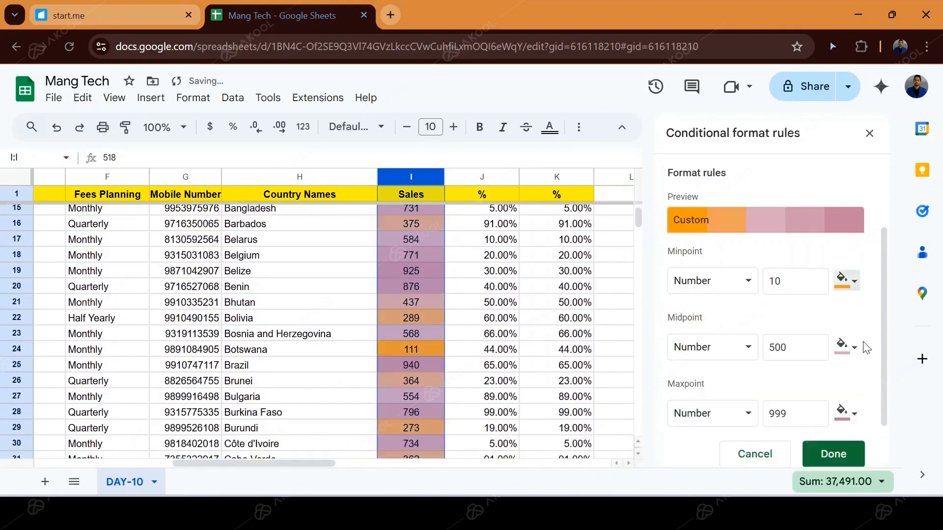
pyautogui.click(852, 347)
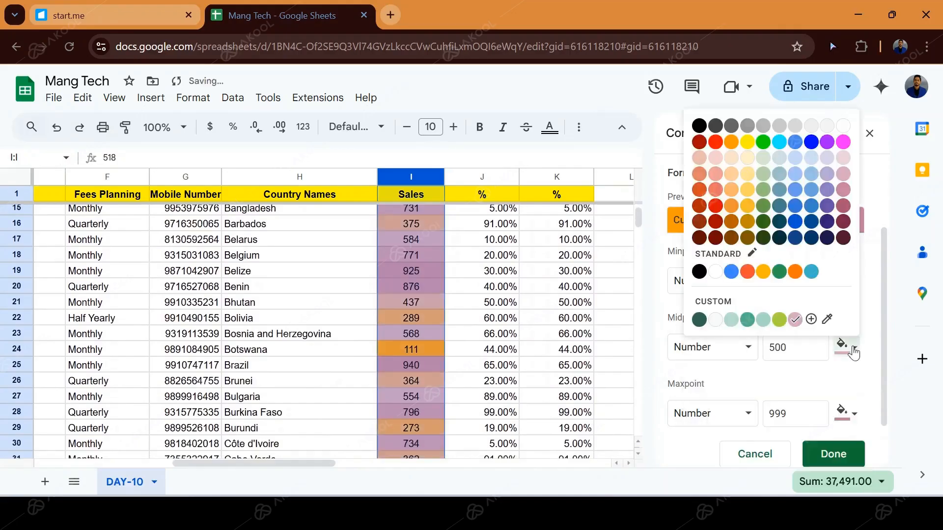
pyautogui.click(766, 171)
pyautogui.click(848, 411)
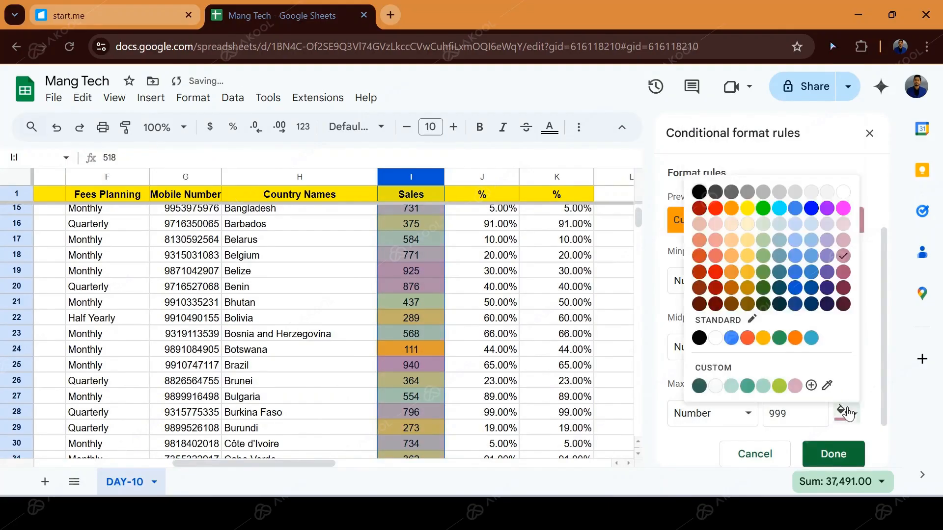
pyautogui.click(795, 255)
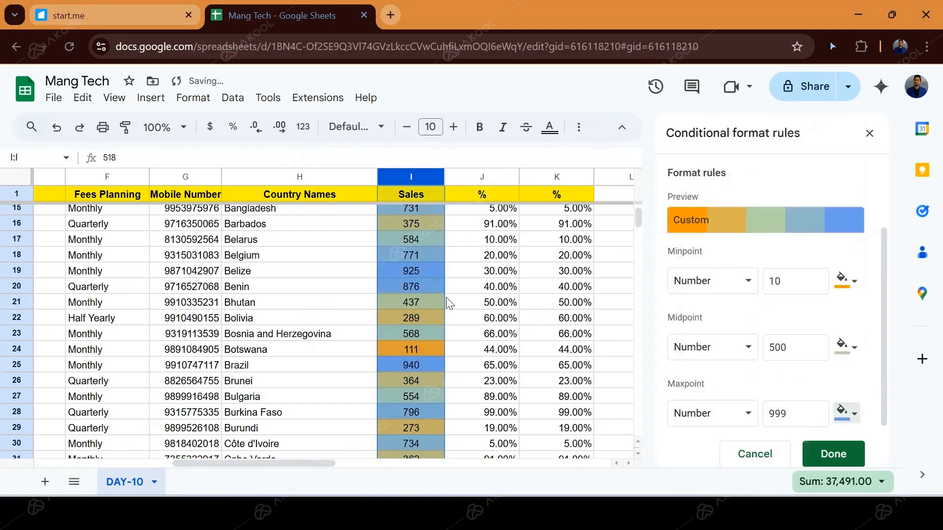
# - Check the new shading down the Sales column and save the color scale rule
pyautogui.scroll(5, 448, 303)
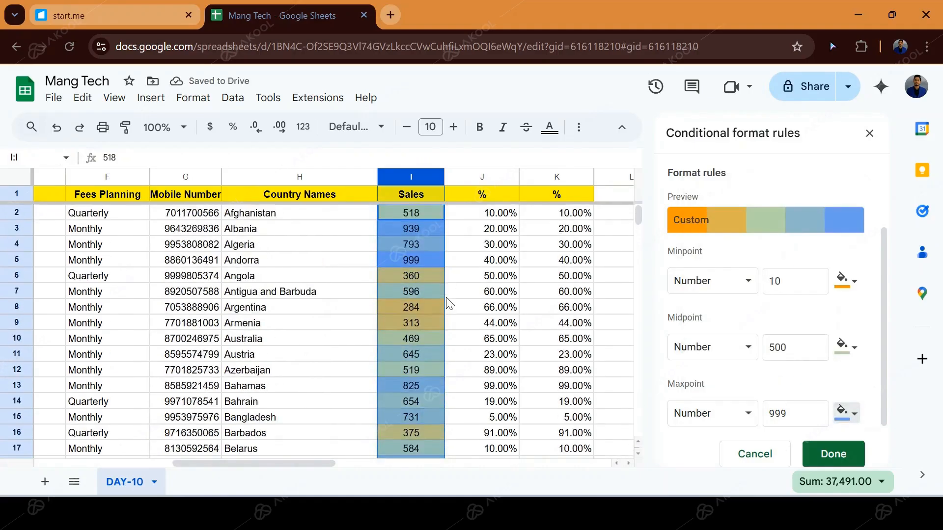
pyautogui.scroll(-15, 448, 303)
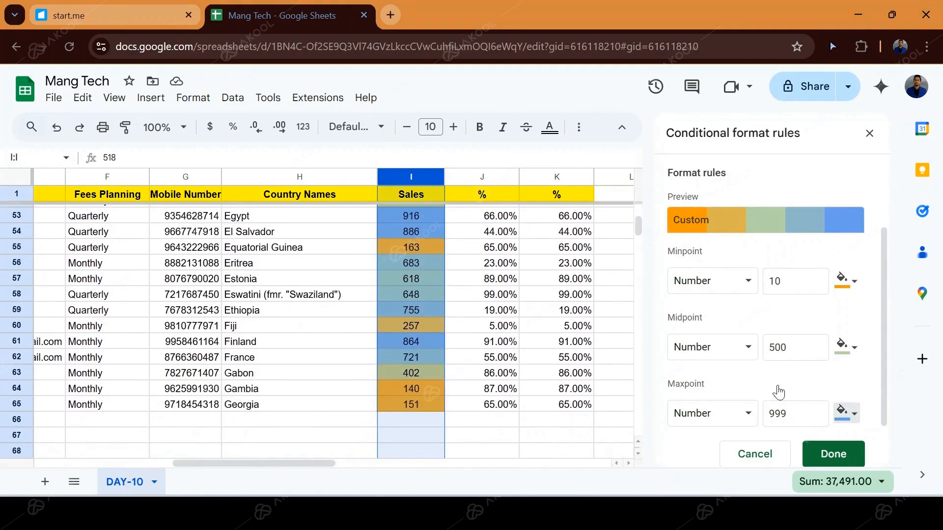
pyautogui.scroll(-2, 777, 405)
pyautogui.click(825, 406)
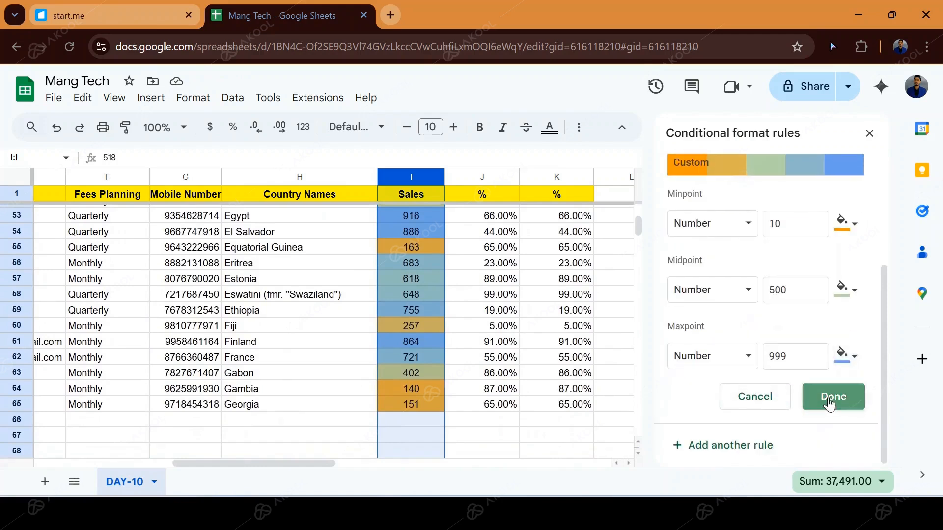
# - Enter 10 as the Sales value for Afghanistan in cell I2 to test the color scale
pyautogui.click(408, 421)
pyautogui.press('Up')
pyautogui.press('Up')
pyautogui.hotkey('ctrl', 'Up')
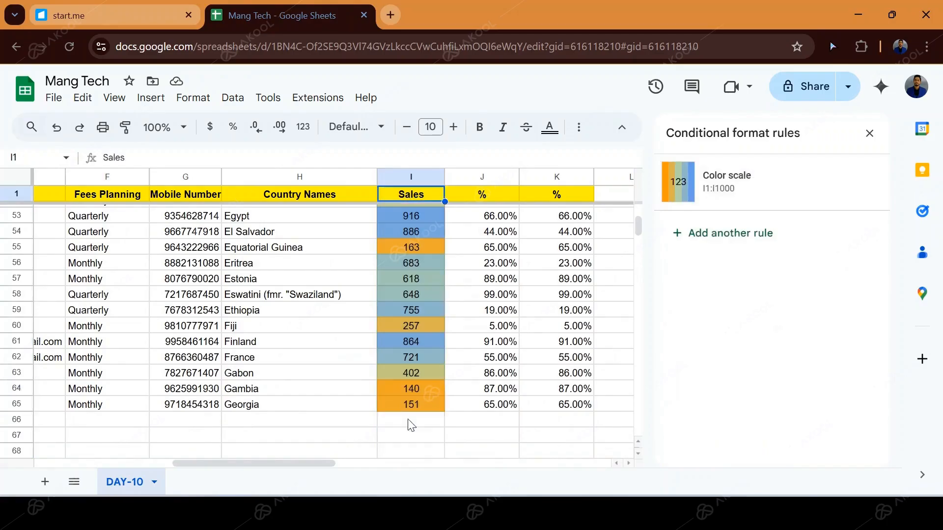
pyautogui.press('Down')
pyautogui.press('Down')
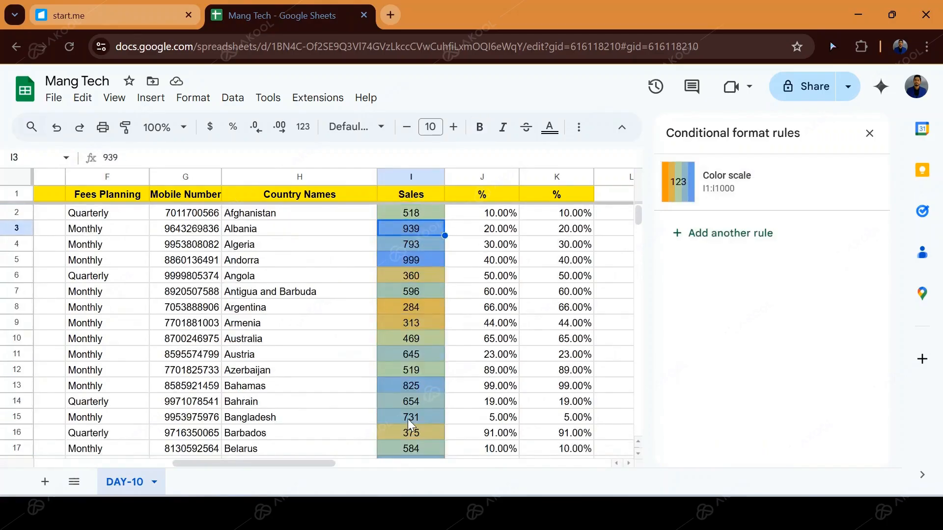
pyautogui.press('Up')
pyautogui.write('10')
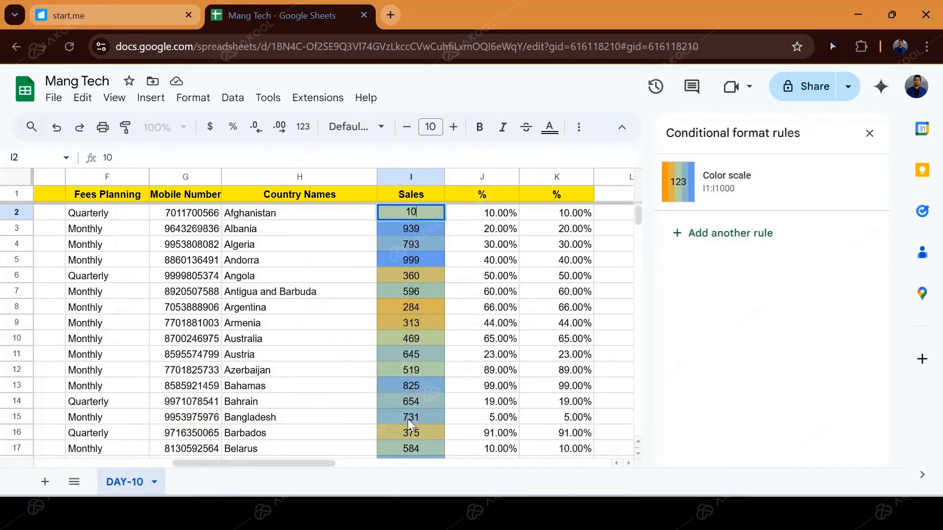
pyautogui.press('Return')
# - Change the Sales values to 999 in cell I2 and 500 in cell I3
pyautogui.press('Up')
pyautogui.write('999')
pyautogui.press('Return')
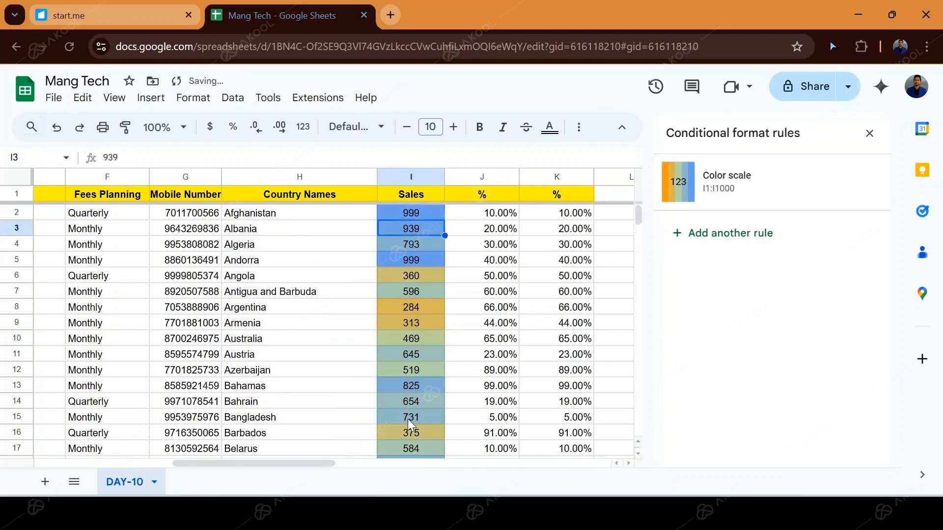
pyautogui.write('59')
pyautogui.press('BackSpace')
pyautogui.write('00')
pyautogui.press('Return')
pyautogui.press('Up')
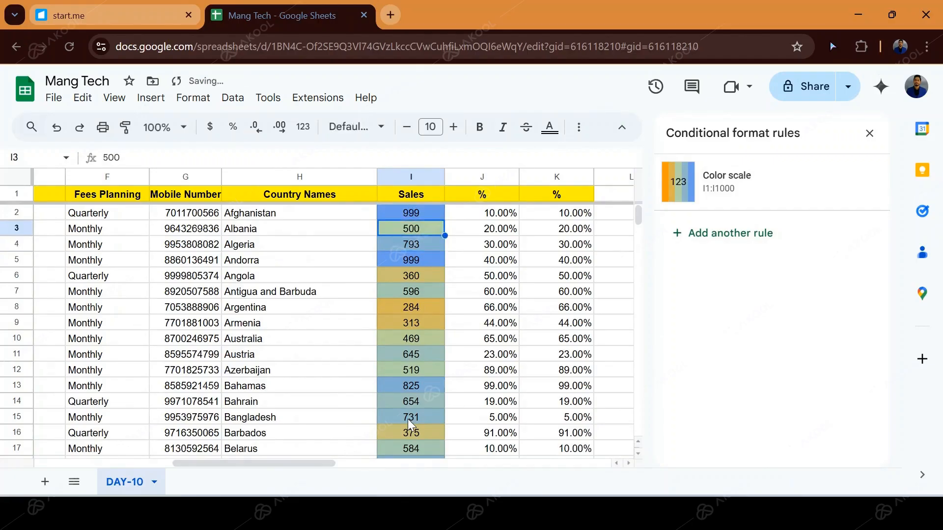
# - Add the values 1 in I66 and 545 in I67, directly below the last Sales entry
pyautogui.hotkey('ctrl', 'Down')
pyautogui.press('Down')
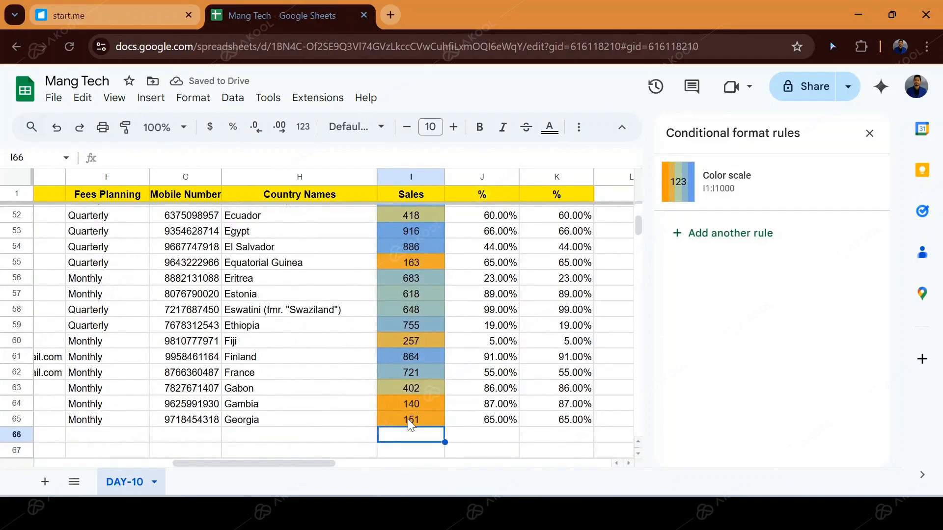
pyautogui.write('1')
pyautogui.press('Return')
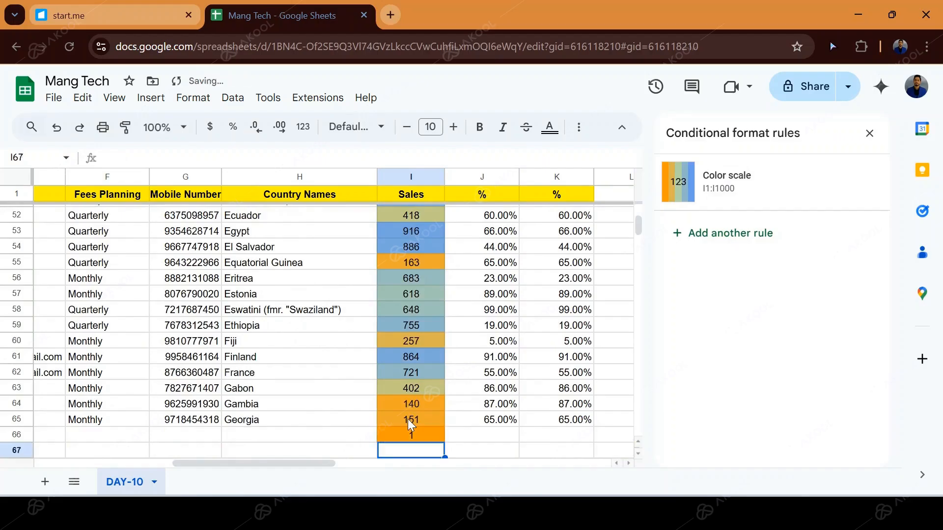
pyautogui.write('545')
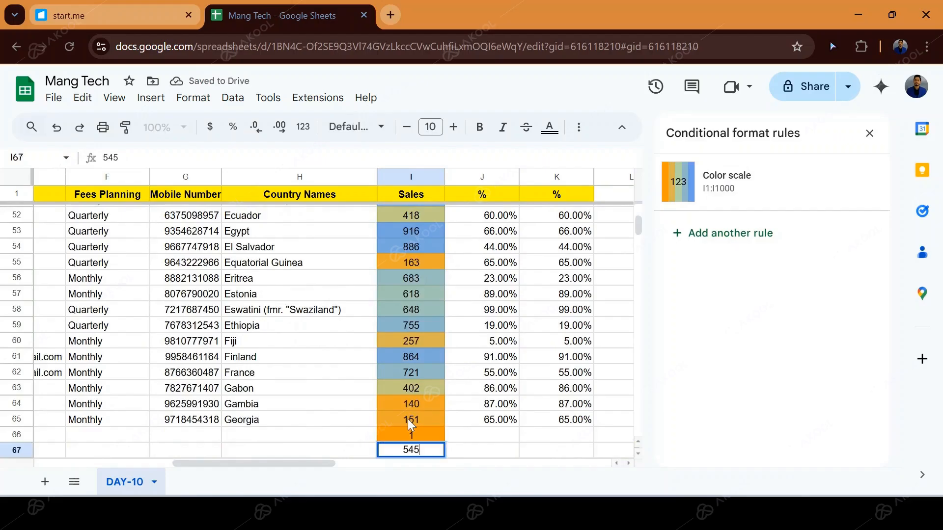
pyautogui.press('Return')
# - Enter 655 in cell I69, leaving I68 empty, to test the rule's open-ended range
pyautogui.press('Down')
pyautogui.press('Down')
pyautogui.press('Down')
pyautogui.press('Up')
pyautogui.press('Up')
pyautogui.write('655')
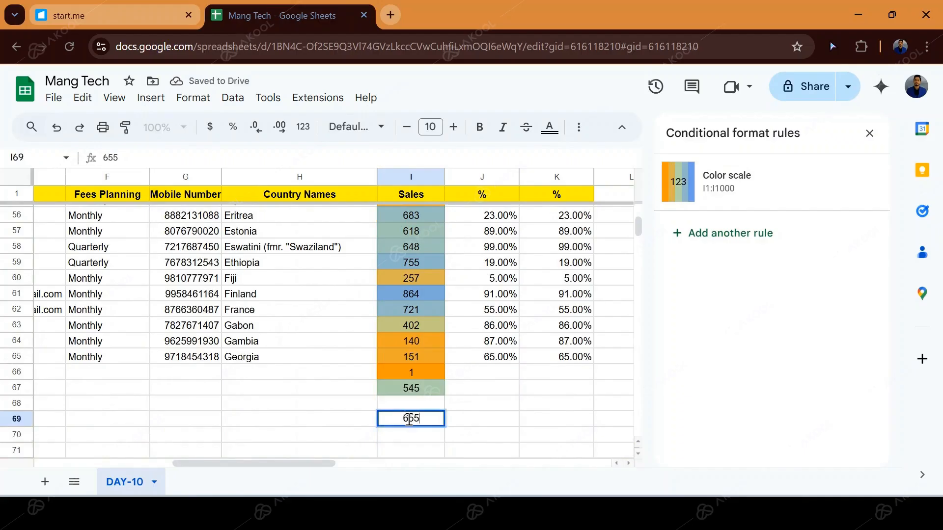
pyautogui.press('Return')
pyautogui.press('Up')
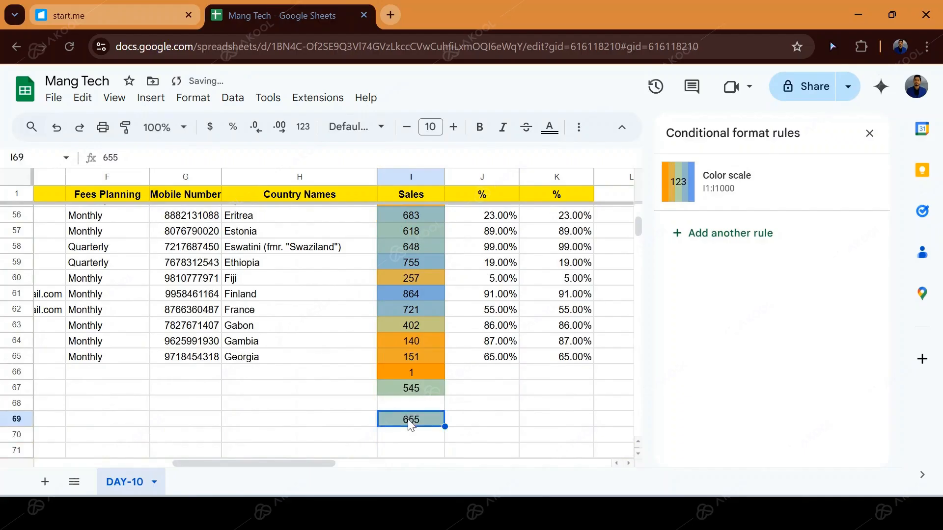